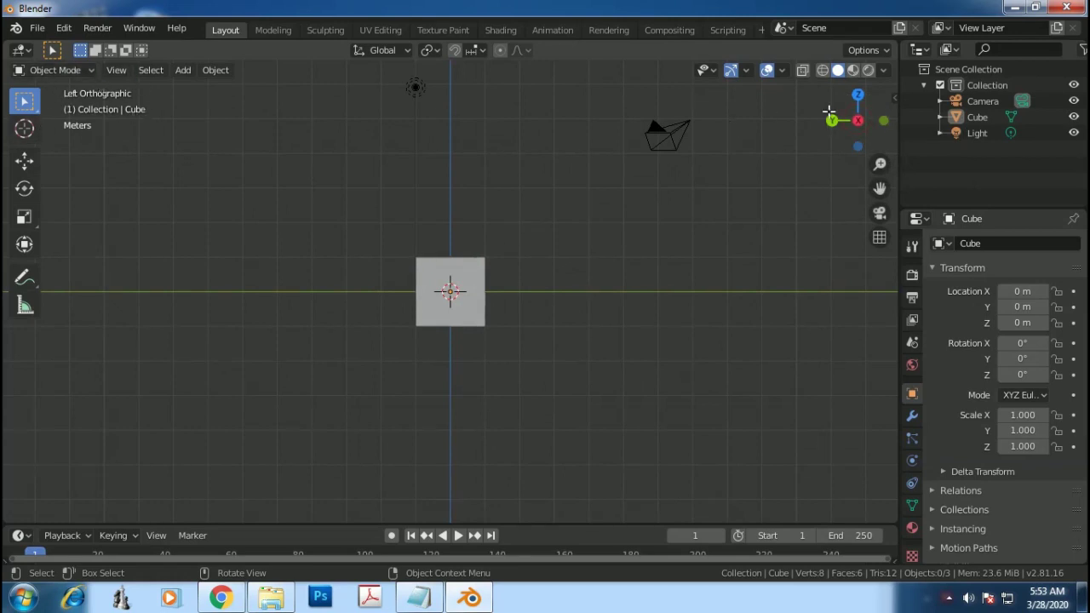
Inspect the cube from the back, bottom, front, right and top orthographic views, with angled perspective views in between
click(832, 120)
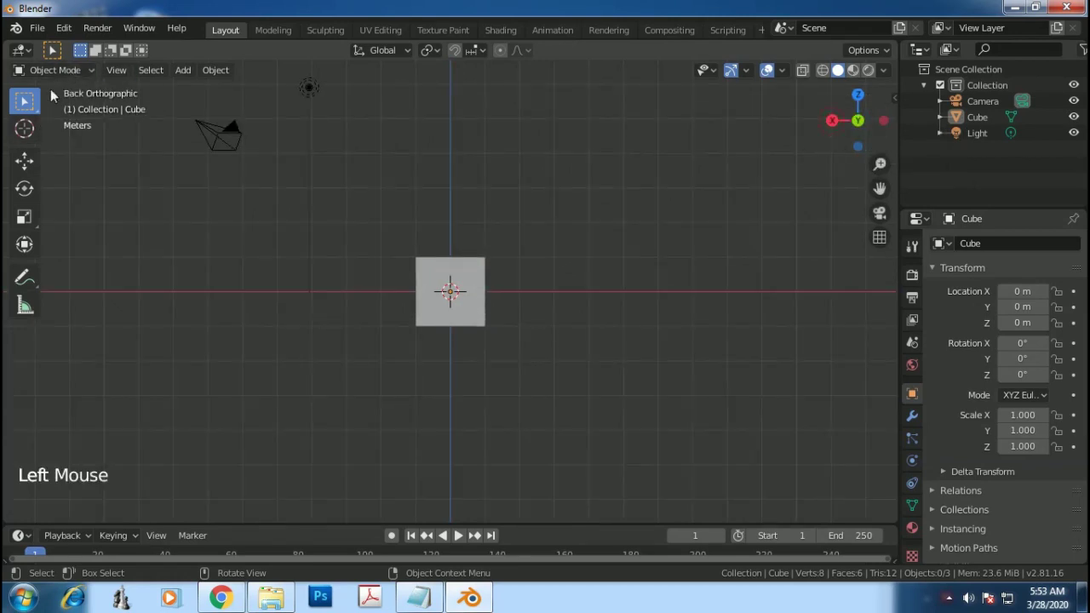
click(855, 146)
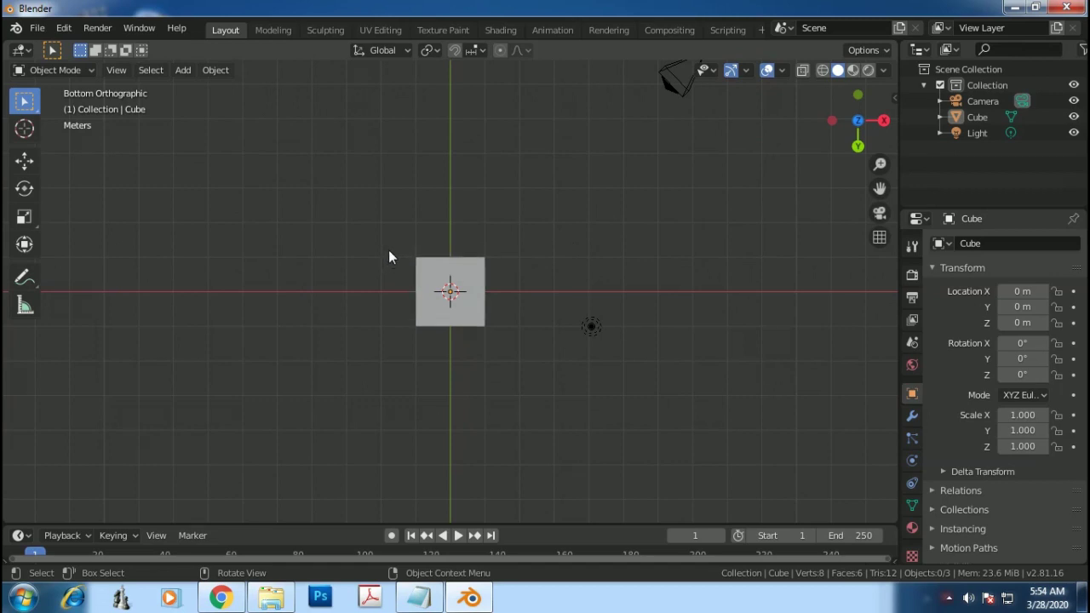
middle_drag(394, 247, 490, 121)
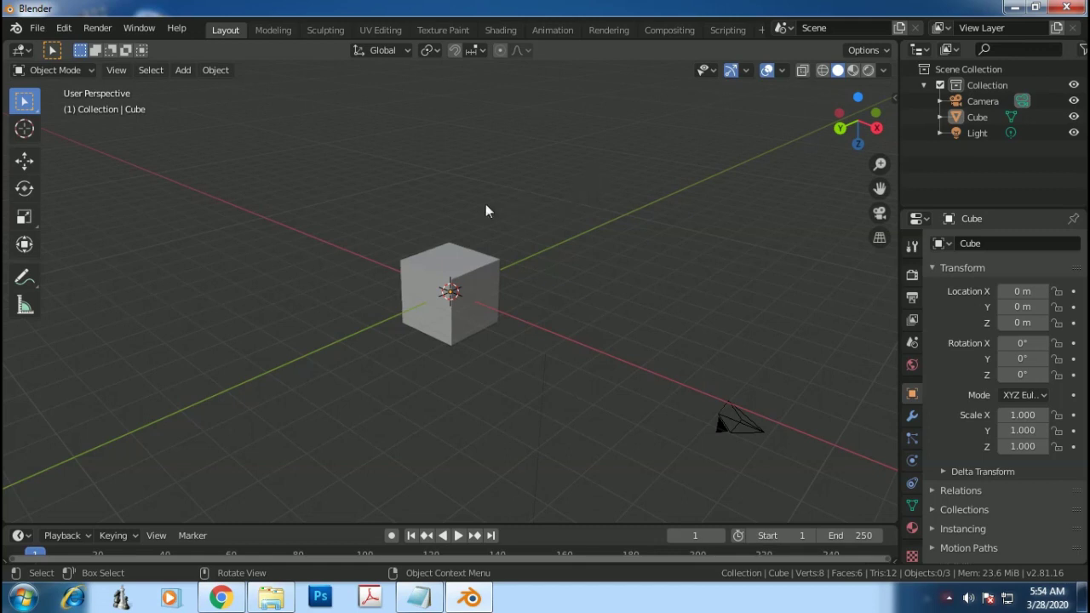
key(KP_1)
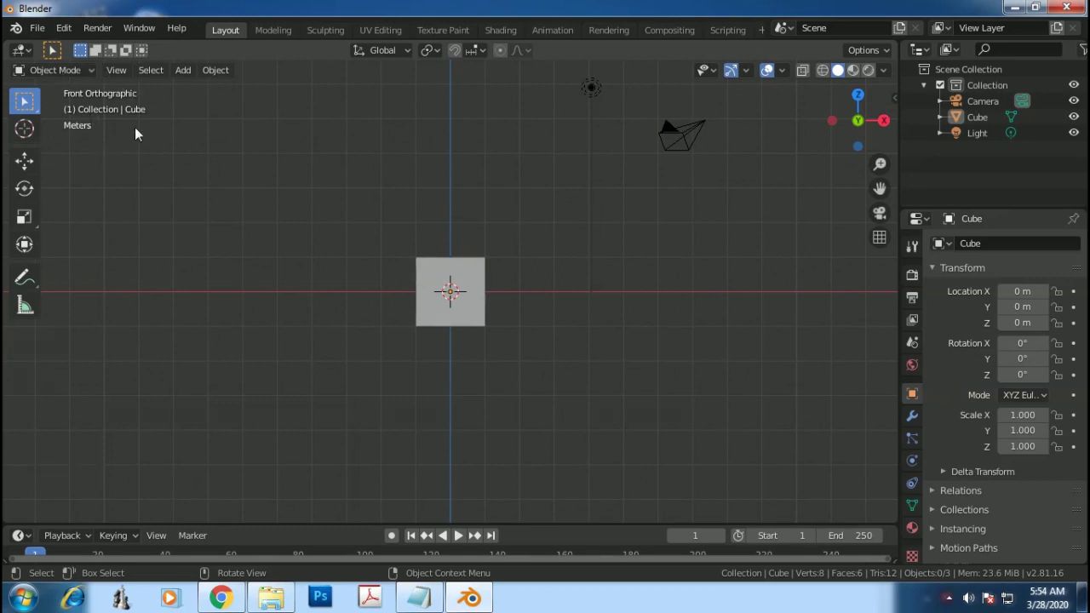
key(KP_3)
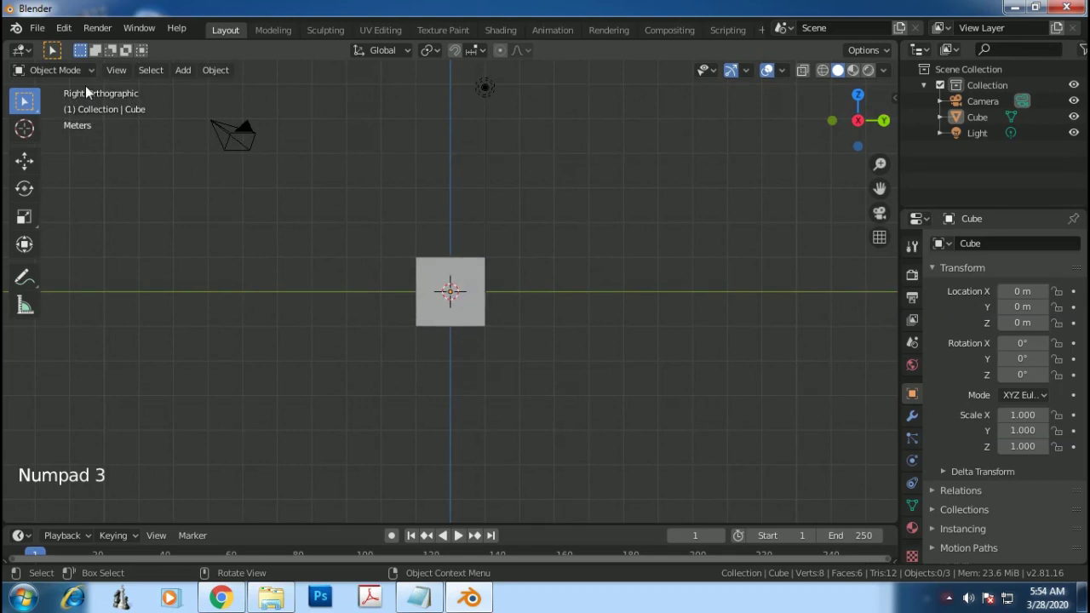
key(KP_7)
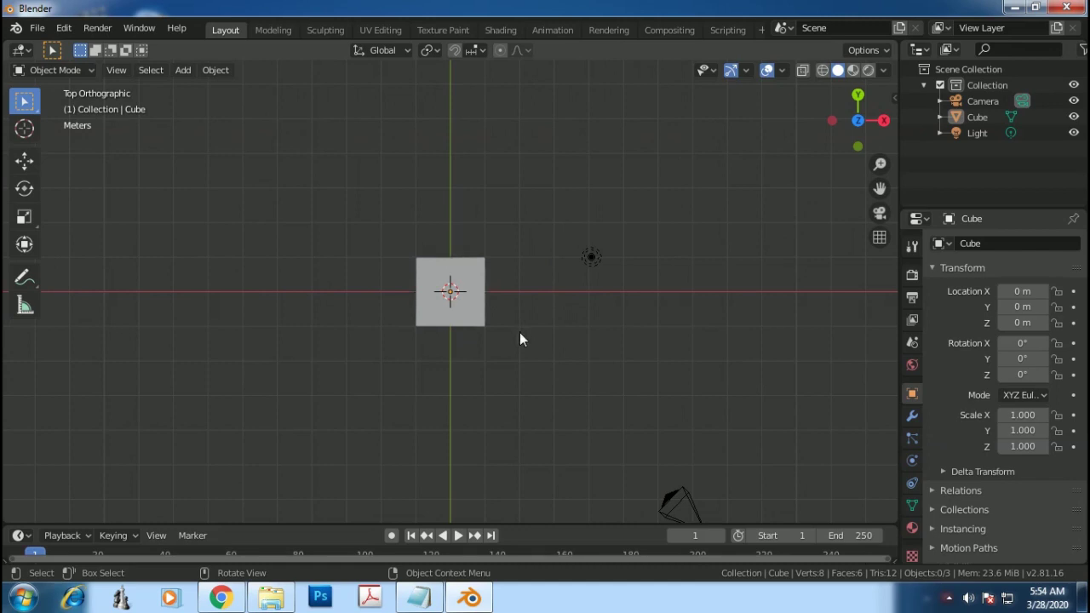
middle_drag(520, 339, 429, 225)
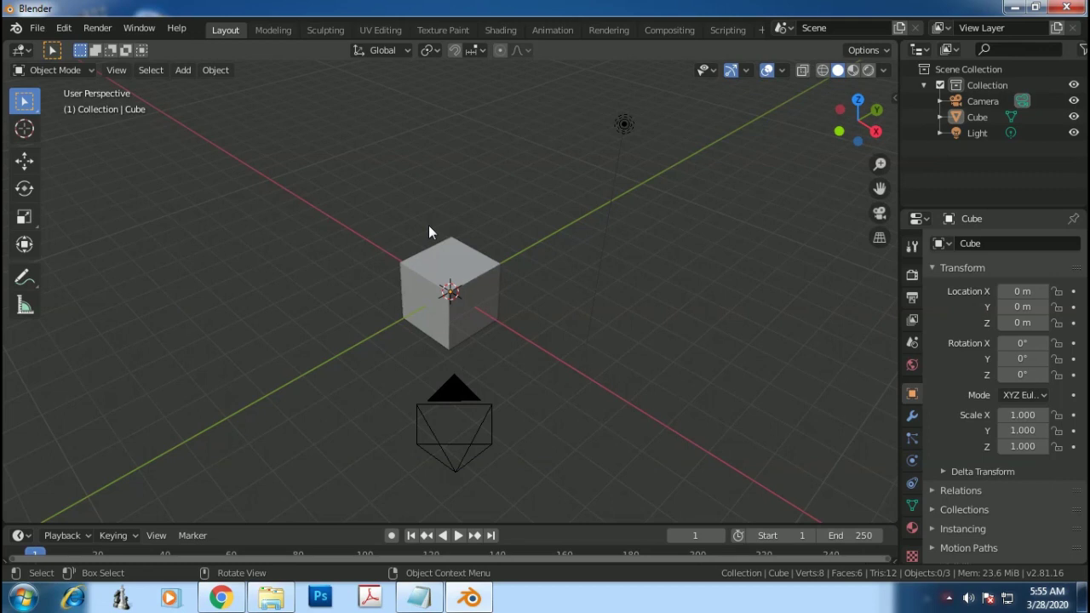
View the scene from the top and through the camera, finishing in a free perspective view of the cube
key(grave)
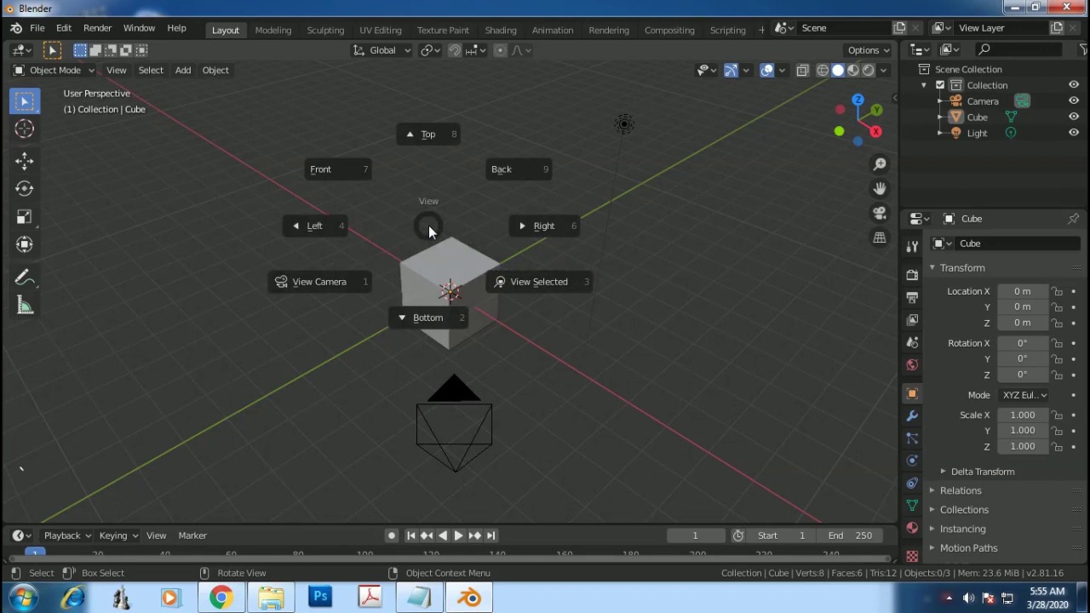
click(435, 136)
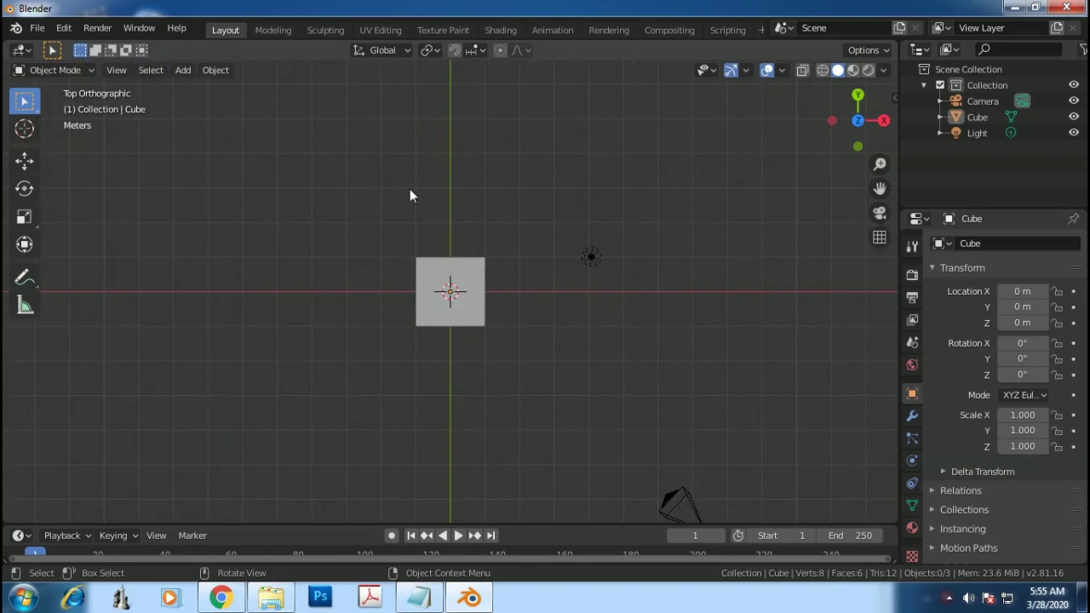
key(grave)
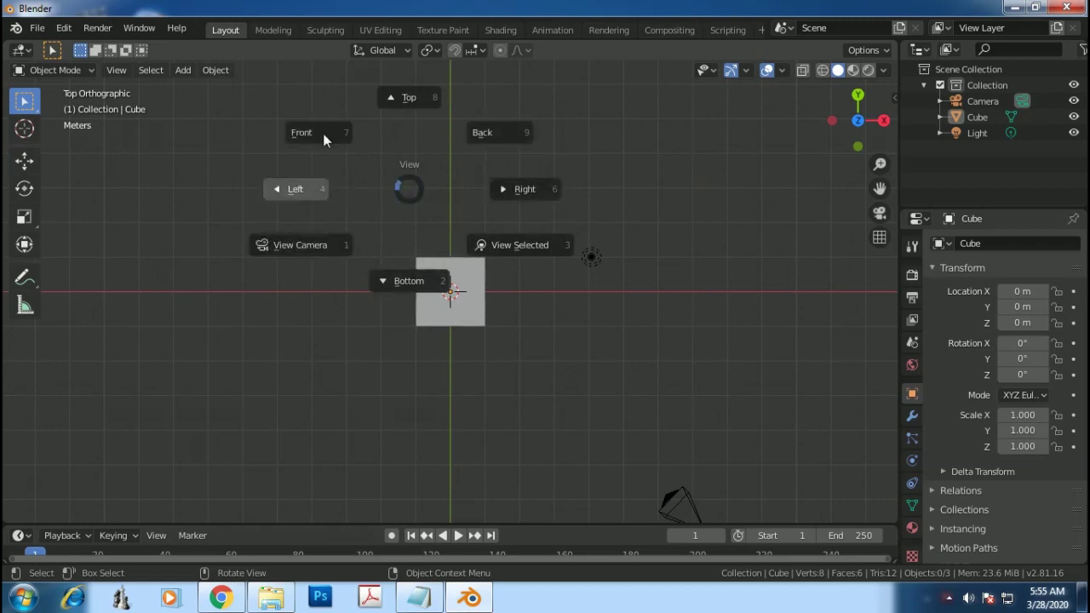
click(310, 245)
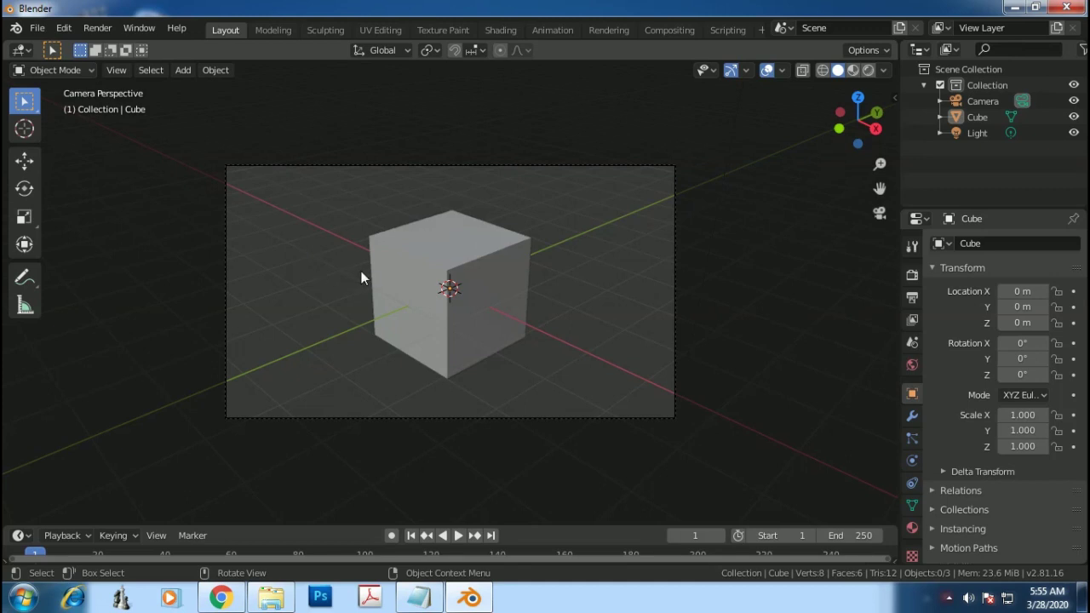
middle_drag(356, 269, 285, 287)
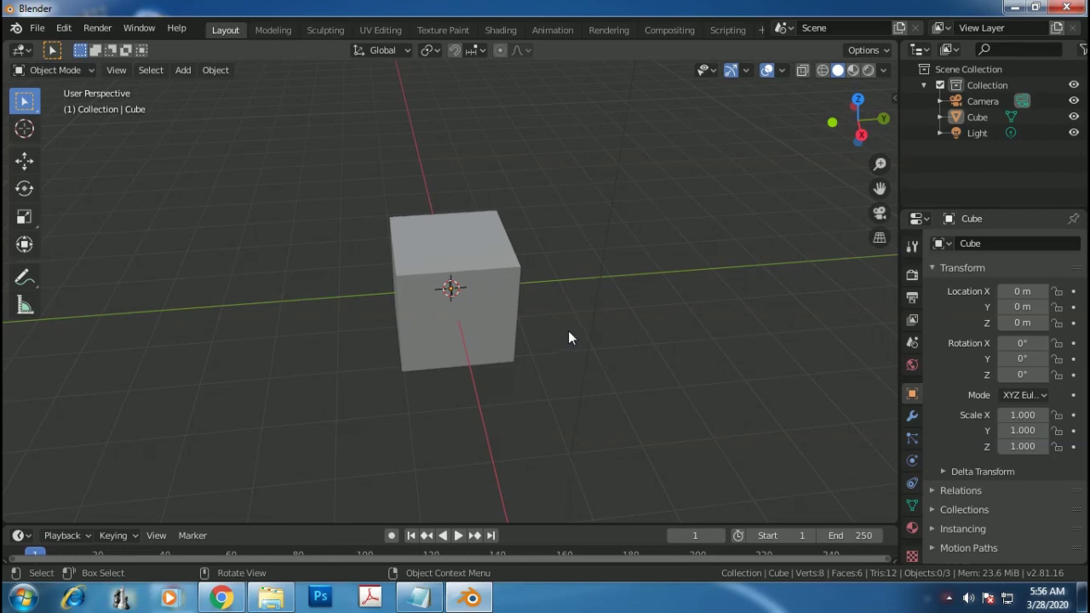
Practise panning, zooming in and out, and orbiting around the cube in perspective view
key(shift)
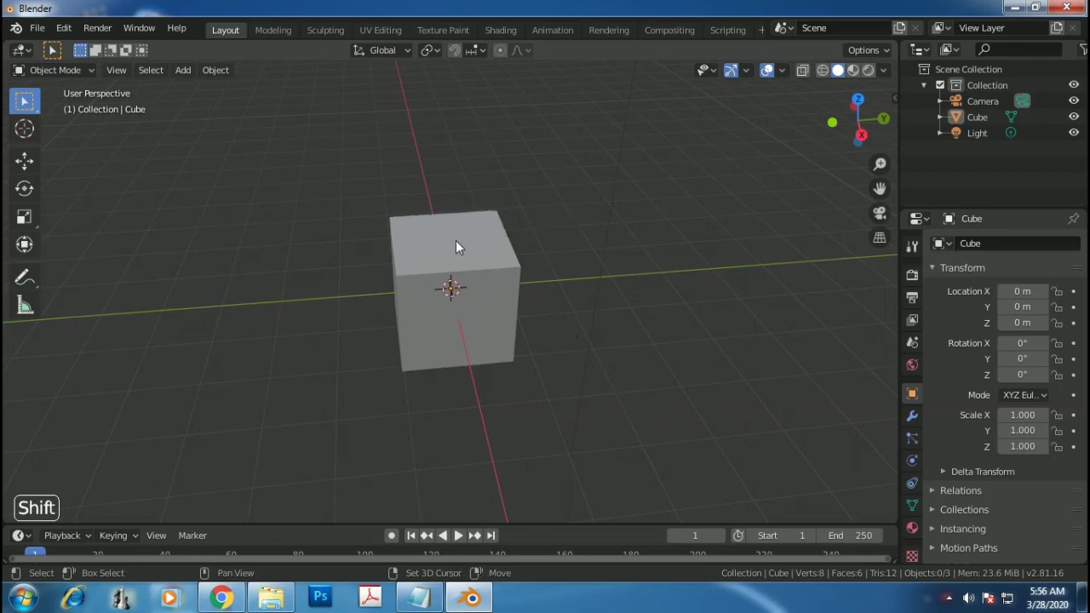
shift+middle_drag(455, 241, 318, 216)
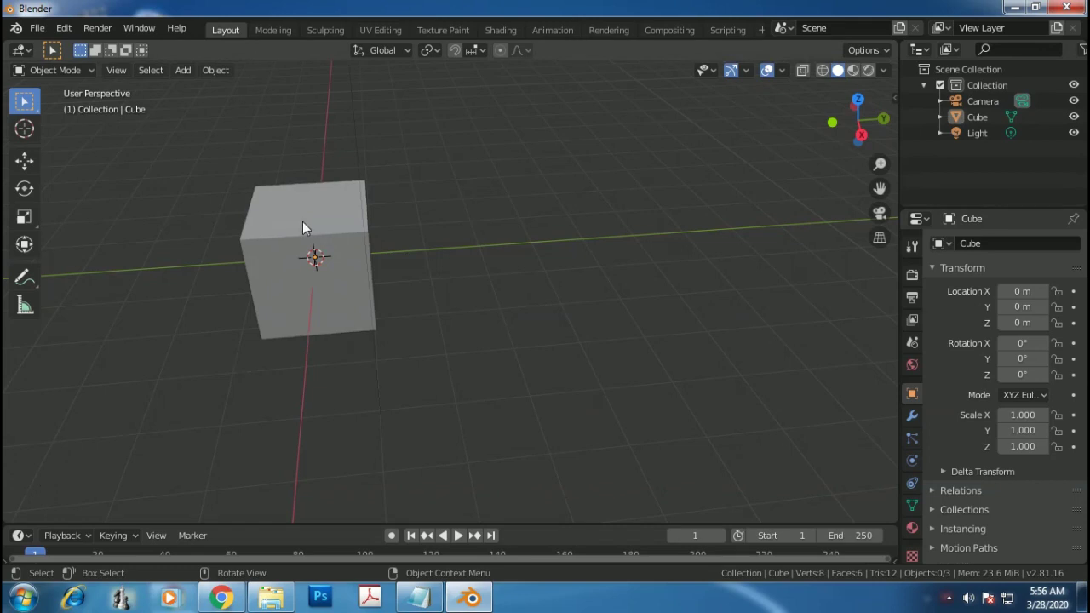
key(shift)
shift+middle_drag(302, 228, 447, 223)
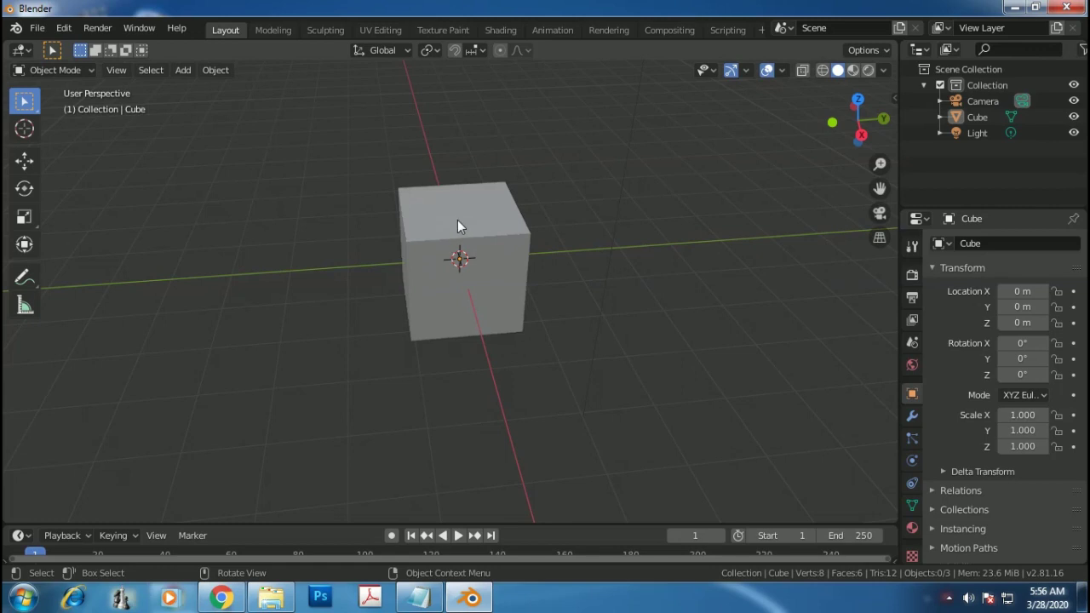
scroll(457, 226, down, 8)
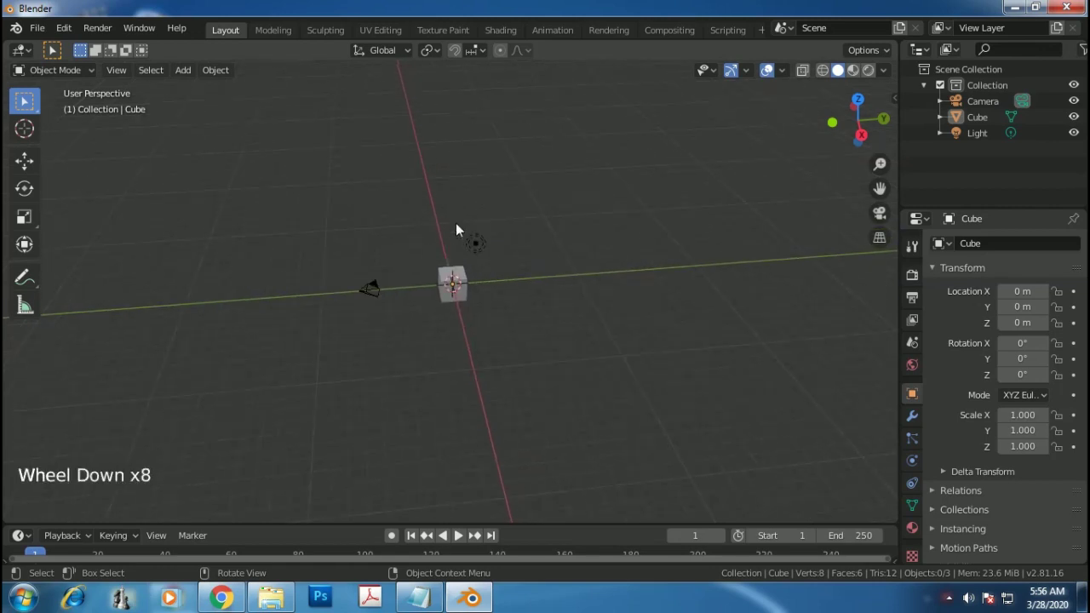
scroll(456, 227, up, 8)
scroll(457, 227, down, 8)
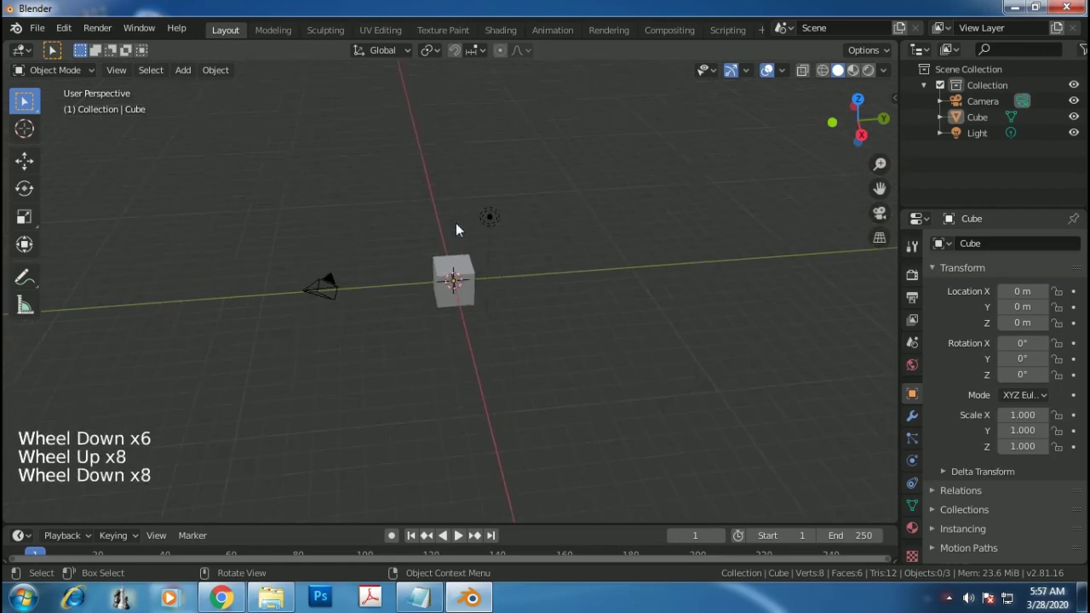
scroll(456, 226, up, 8)
scroll(457, 227, down, 5)
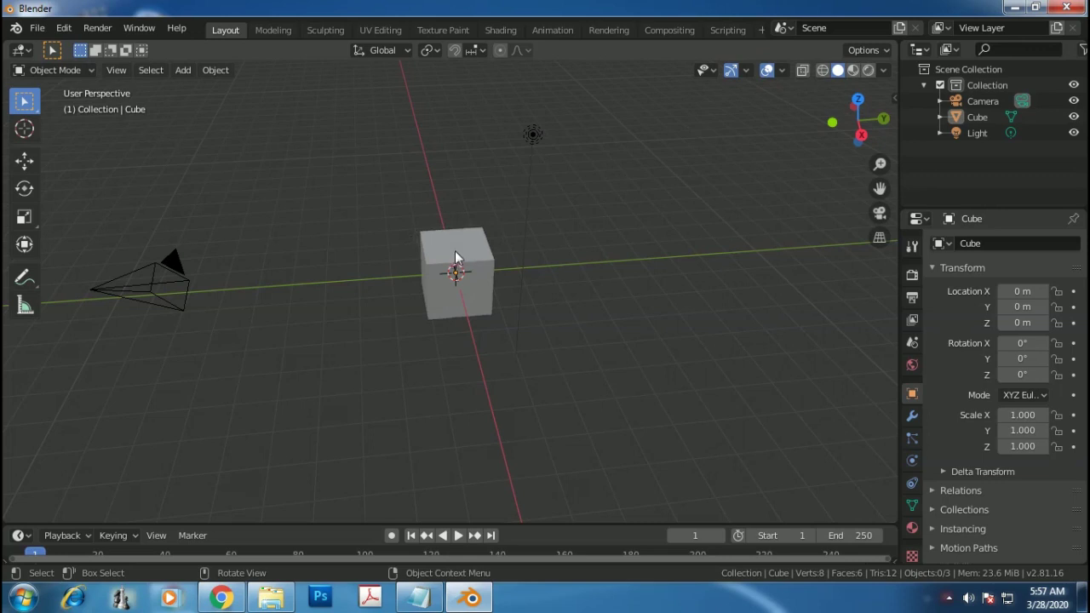
middle_drag(459, 258, 422, 231)
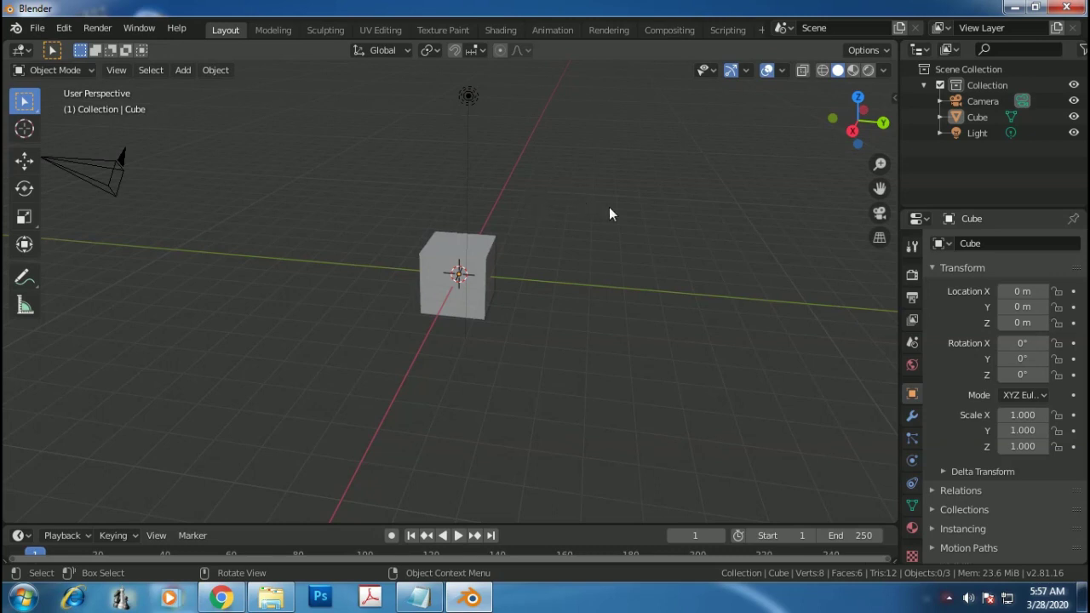
Split the 3D viewport into four roughly equal viewports arranged two by two
click(896, 42)
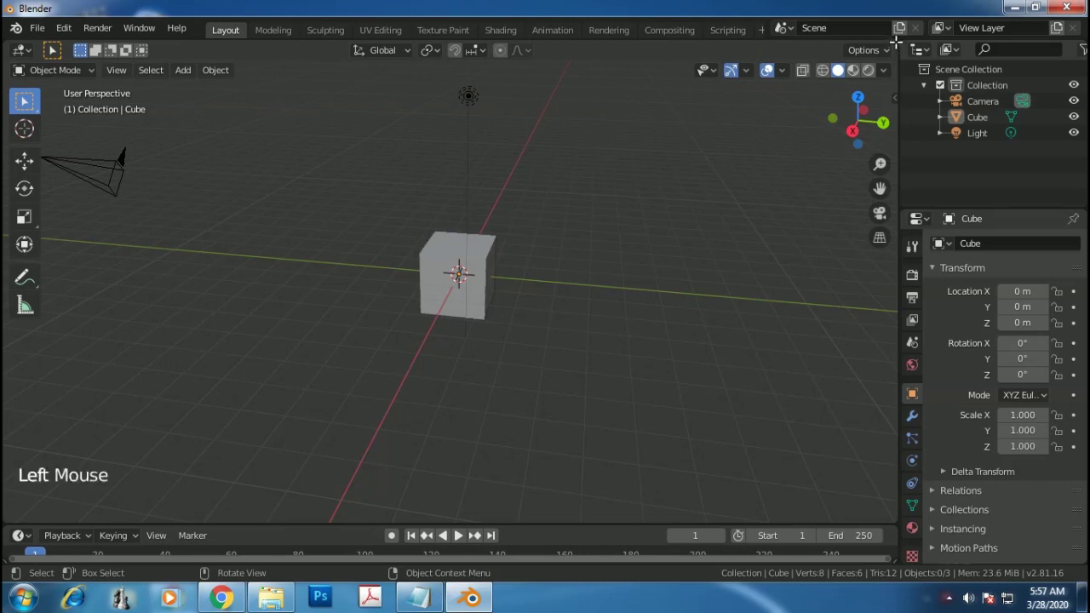
drag(897, 43, 452, 109)
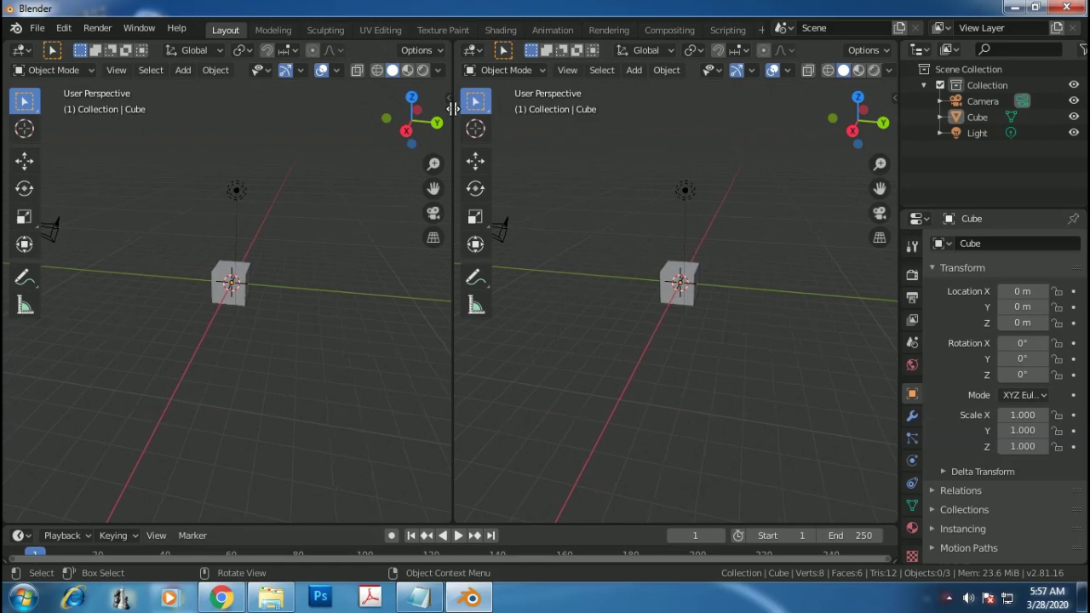
click(448, 42)
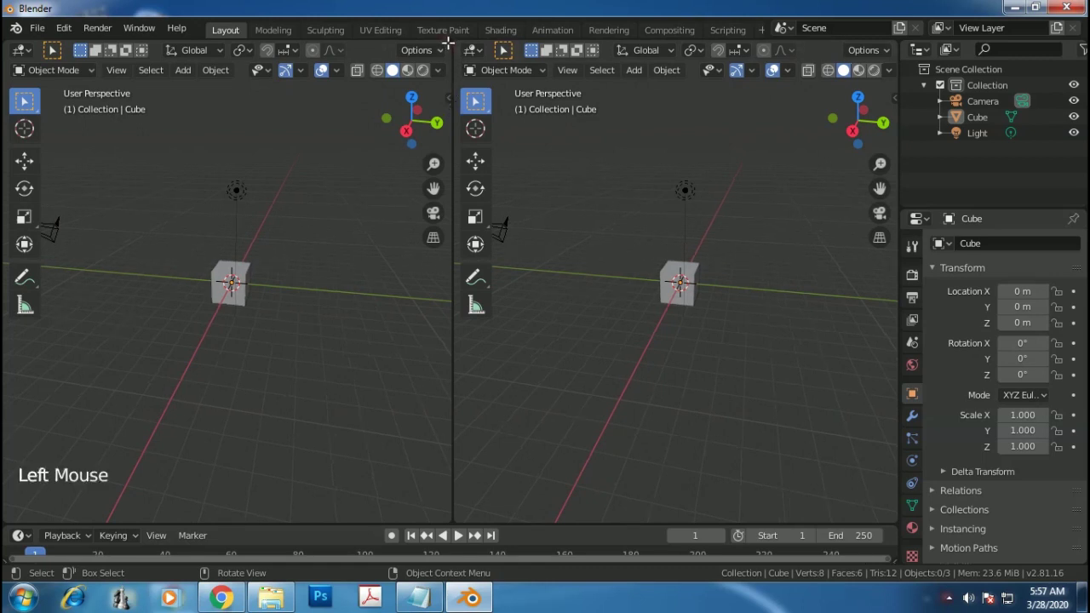
drag(448, 43, 434, 307)
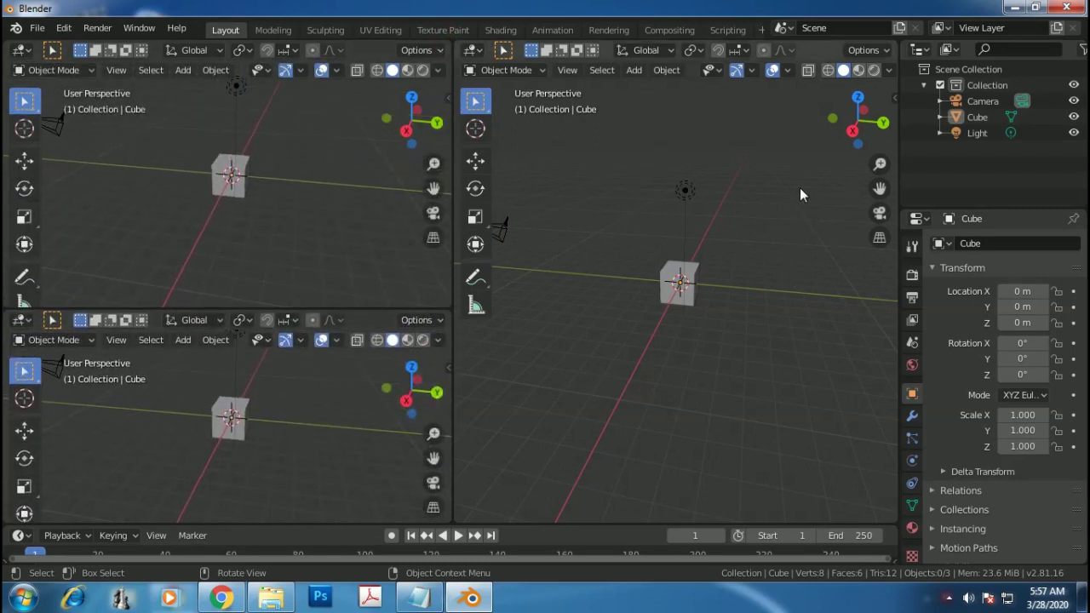
drag(894, 42, 885, 308)
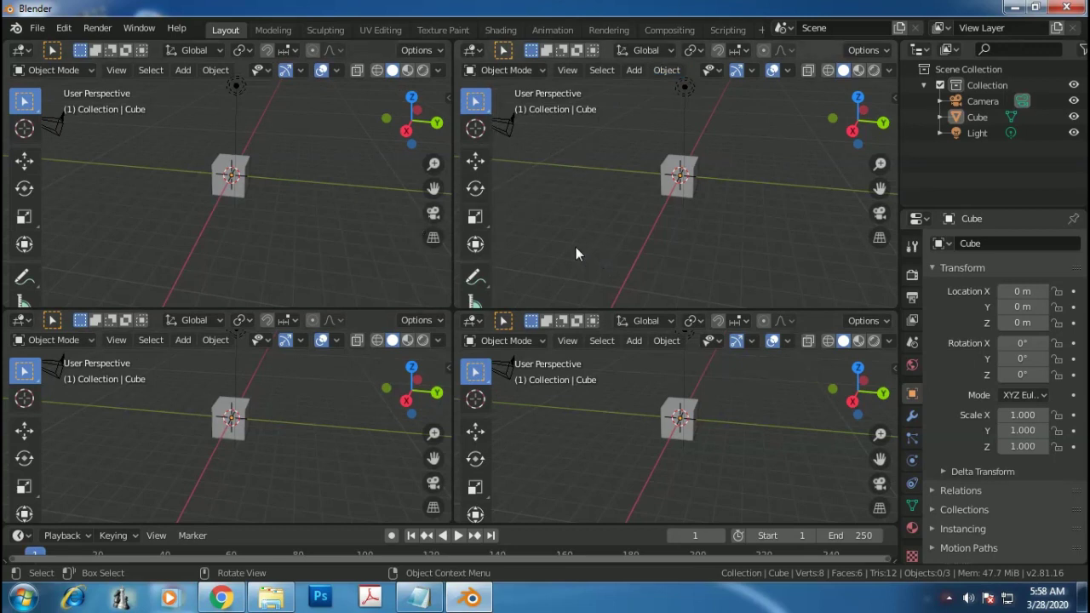
Set the upper-right viewport to front view, the upper-left to top, the lower-left to right, and the lower-right to an angled perspective
click(567, 137)
key(KP_1)
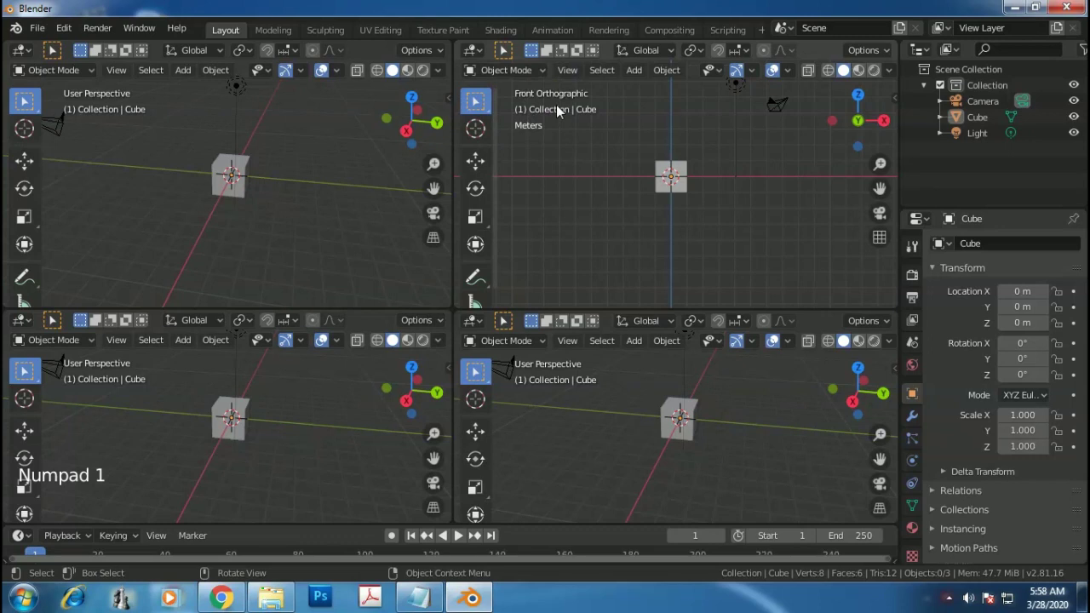
click(123, 131)
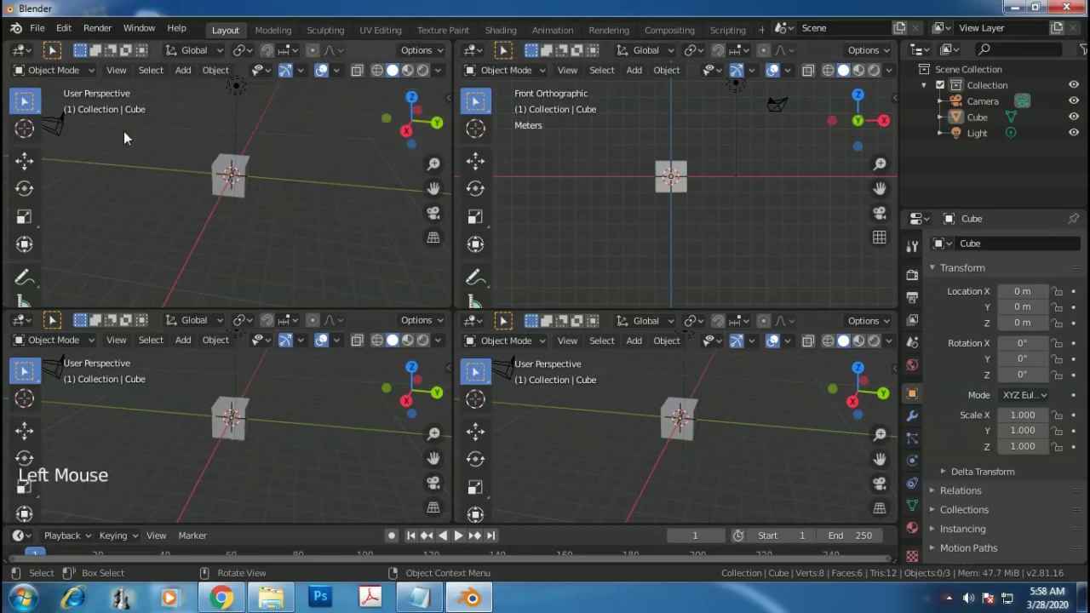
key(KP_7)
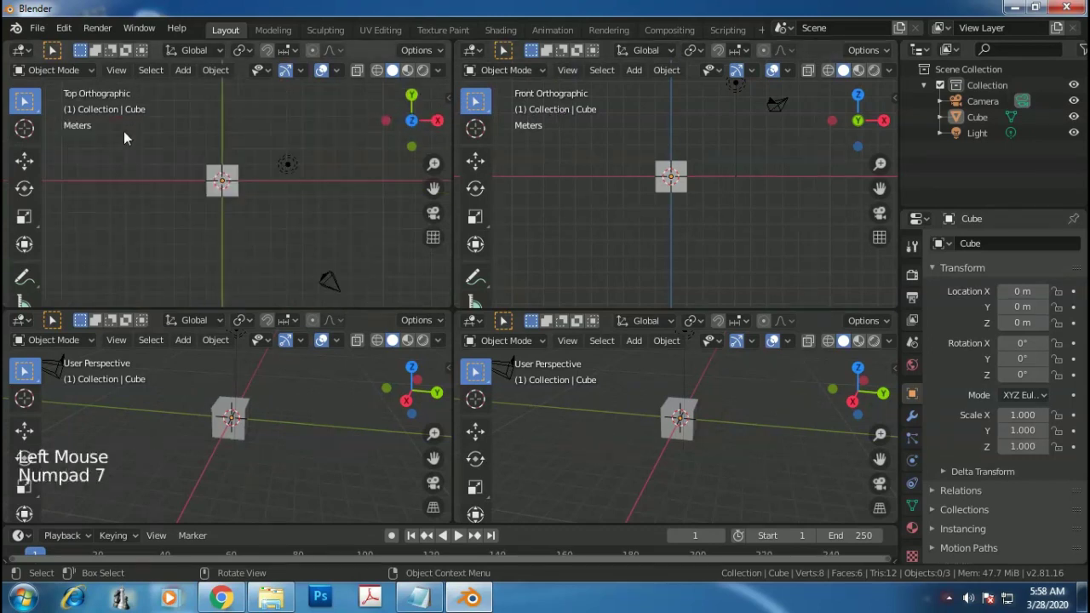
click(159, 397)
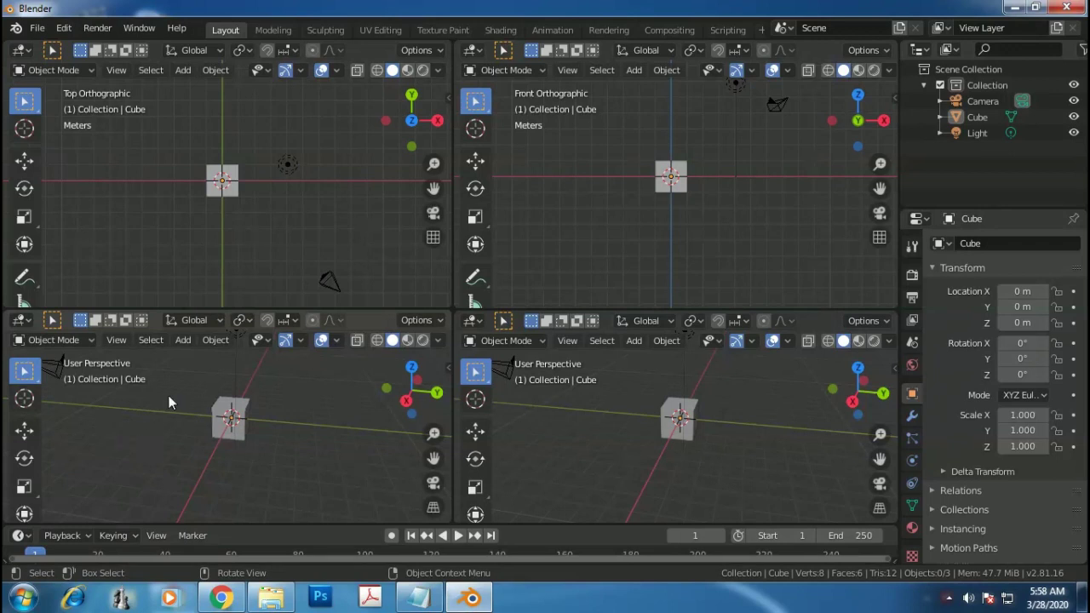
key(KP_3)
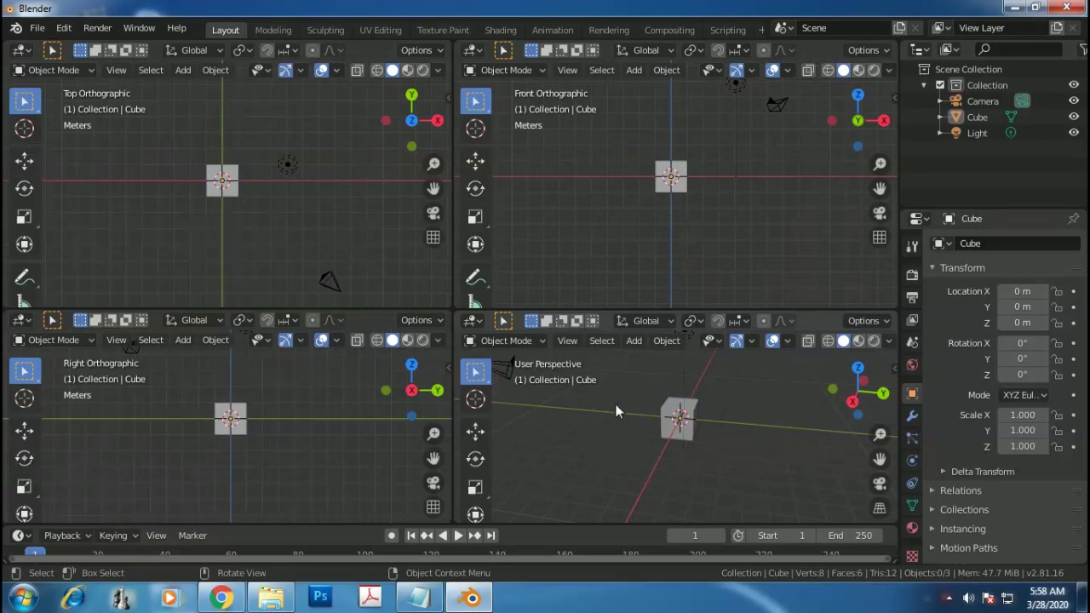
mouse_move(650, 459)
middle_down()
mouse_move(640, 481)
mouse_move(593, 459)
mouse_move(593, 485)
mouse_move(579, 454)
mouse_move(584, 476)
mouse_move(641, 470)
middle_up()
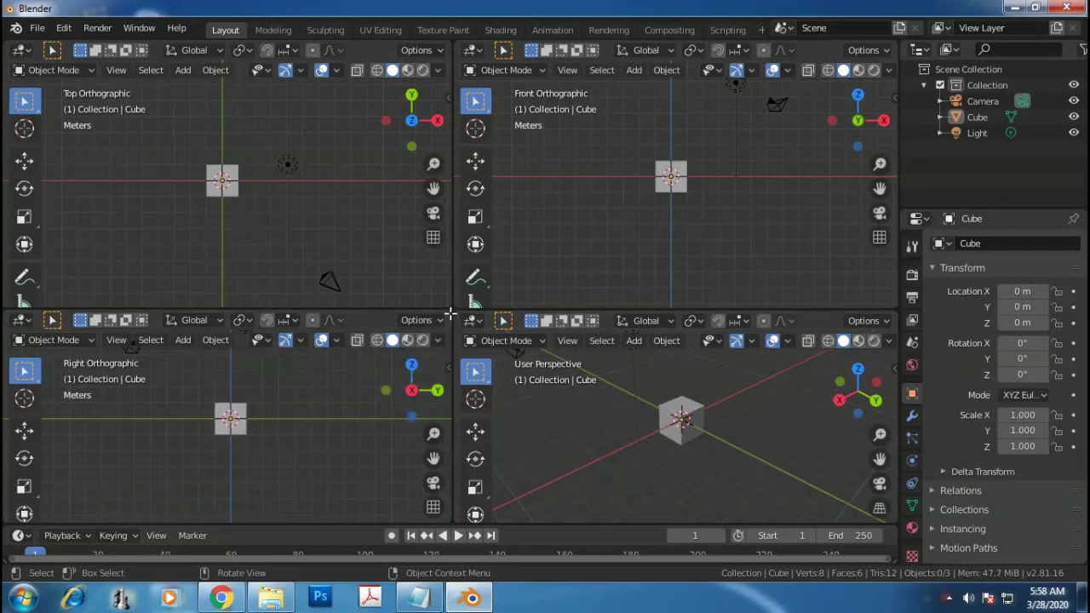
Merge the four viewports back into a single 3D viewport and show the cube in an angled perspective view
drag(447, 314, 272, 229)
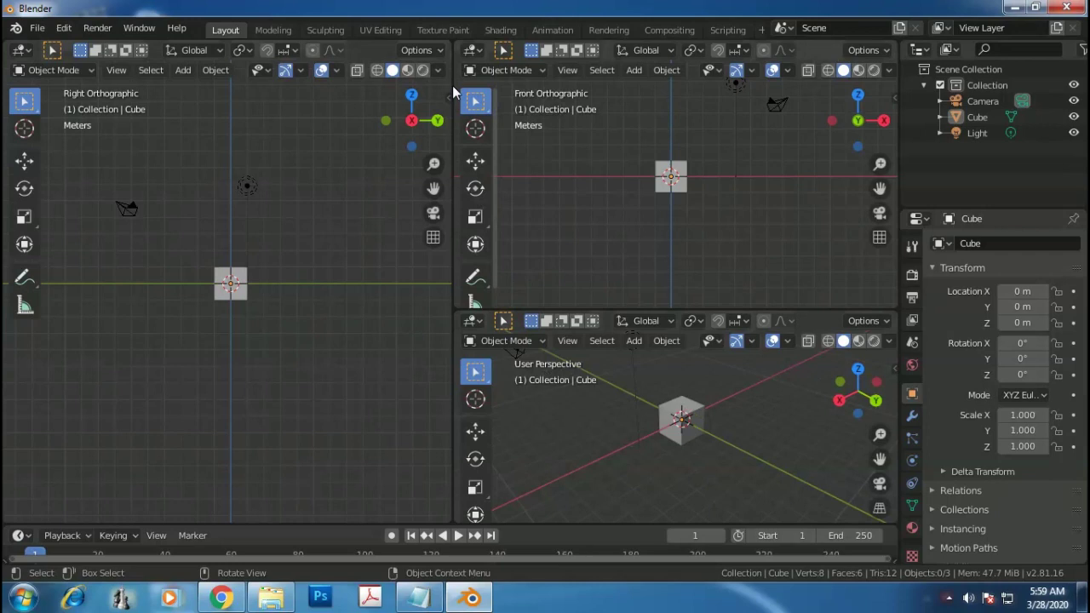
click(446, 40)
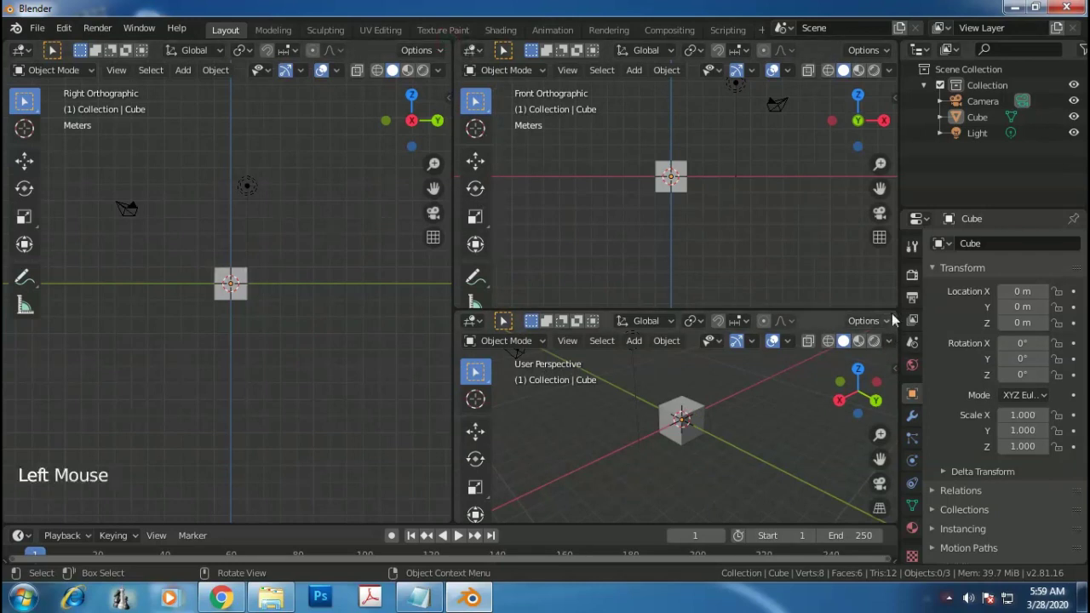
drag(896, 312, 730, 183)
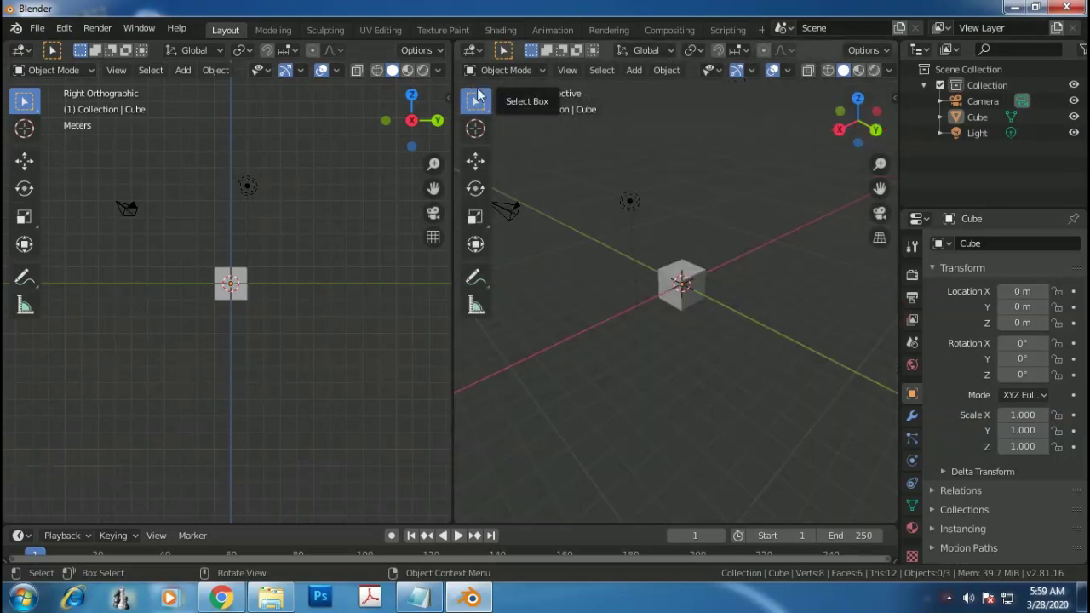
drag(446, 43, 700, 105)
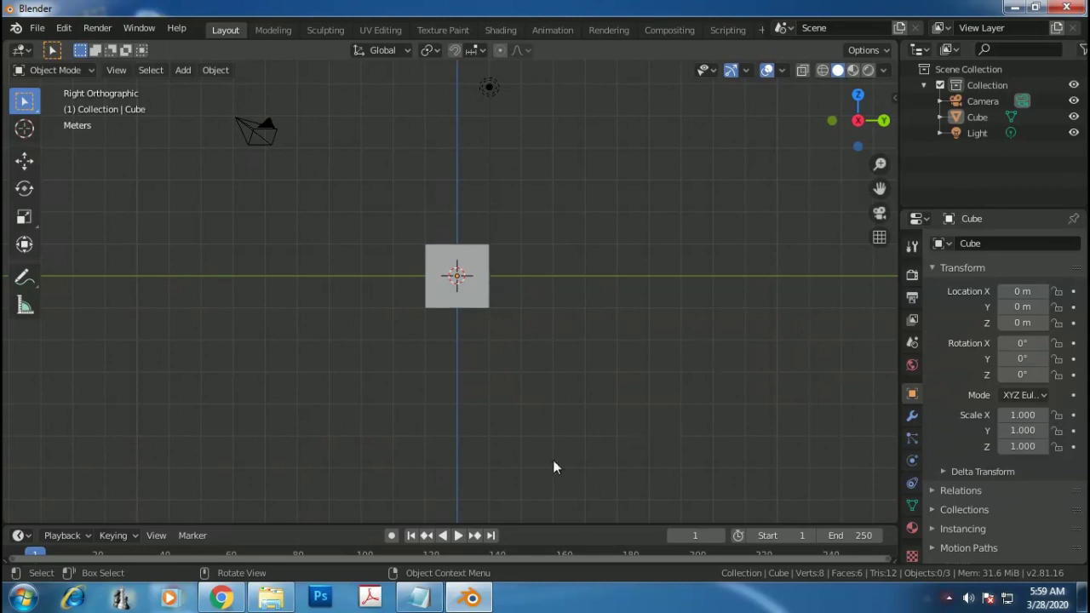
key(KP_3)
middle_drag(454, 284, 353, 360)
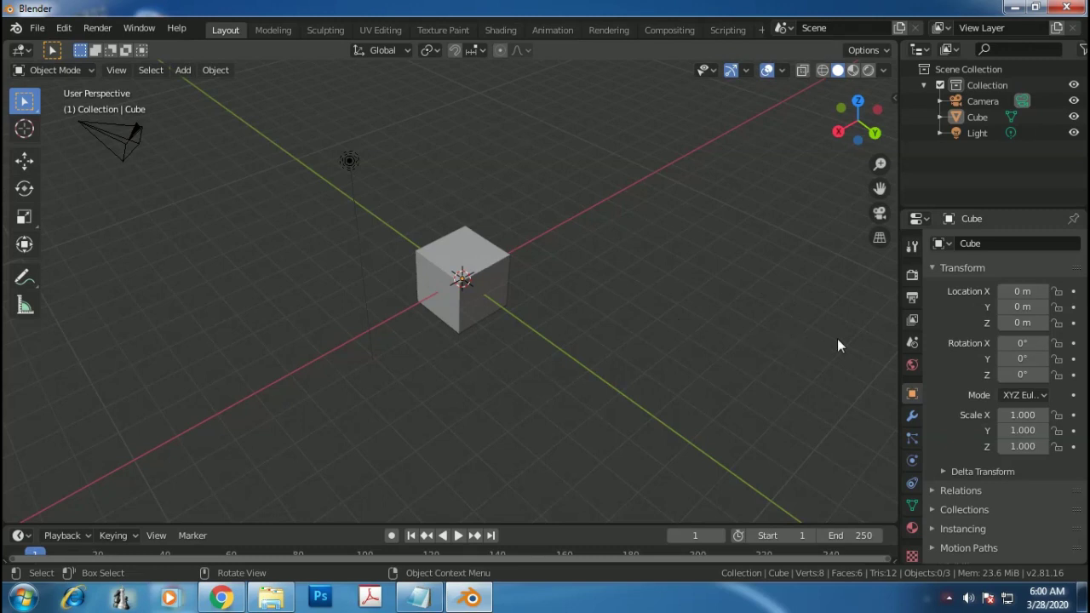
Show the scene's unit settings and try the None and Imperial unit systems
click(911, 343)
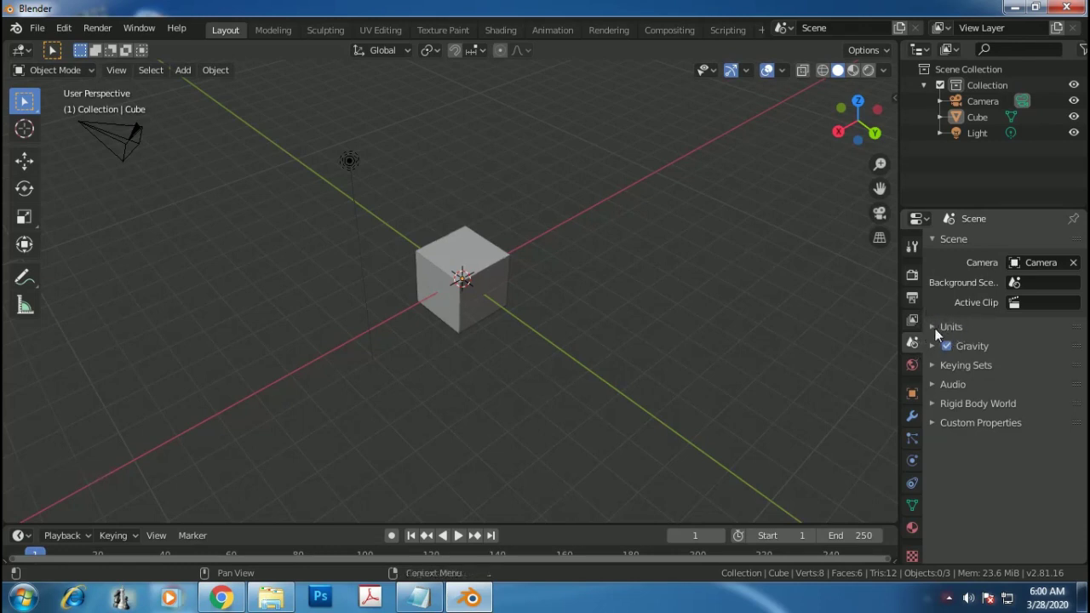
click(935, 330)
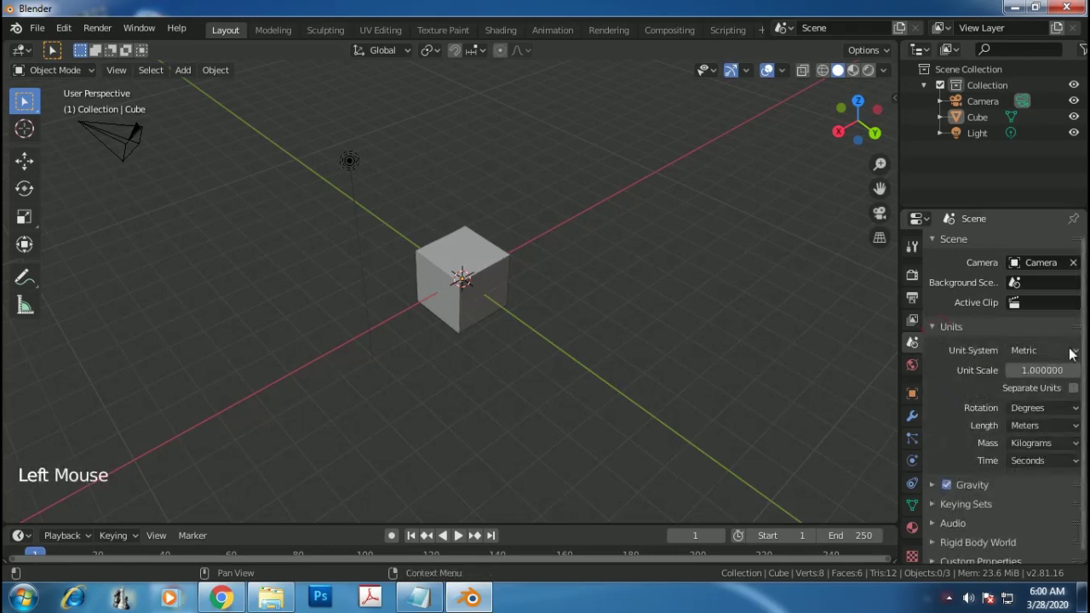
click(1072, 356)
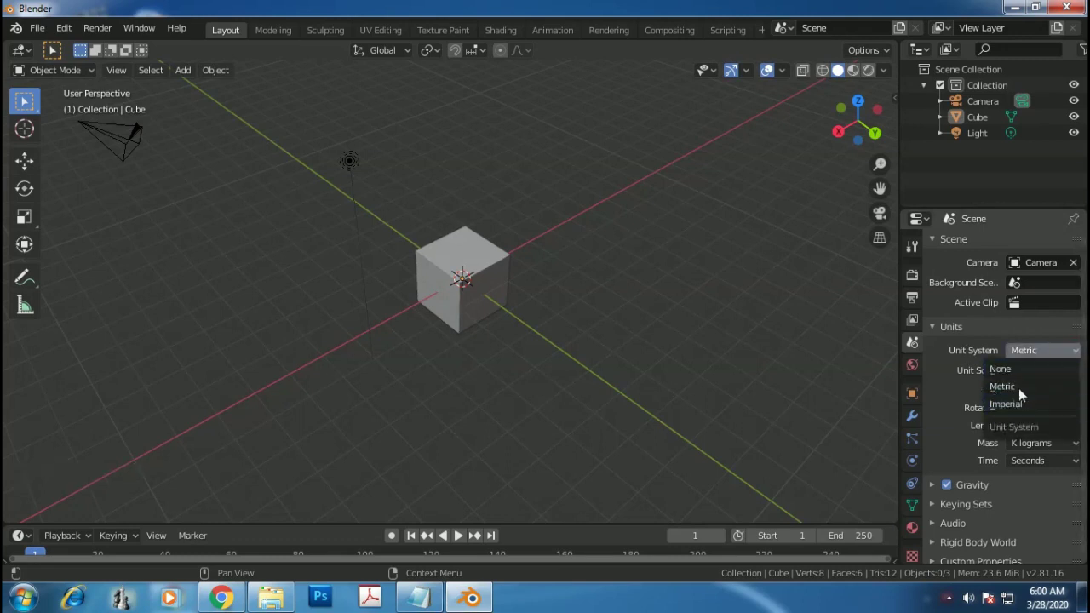
click(1009, 369)
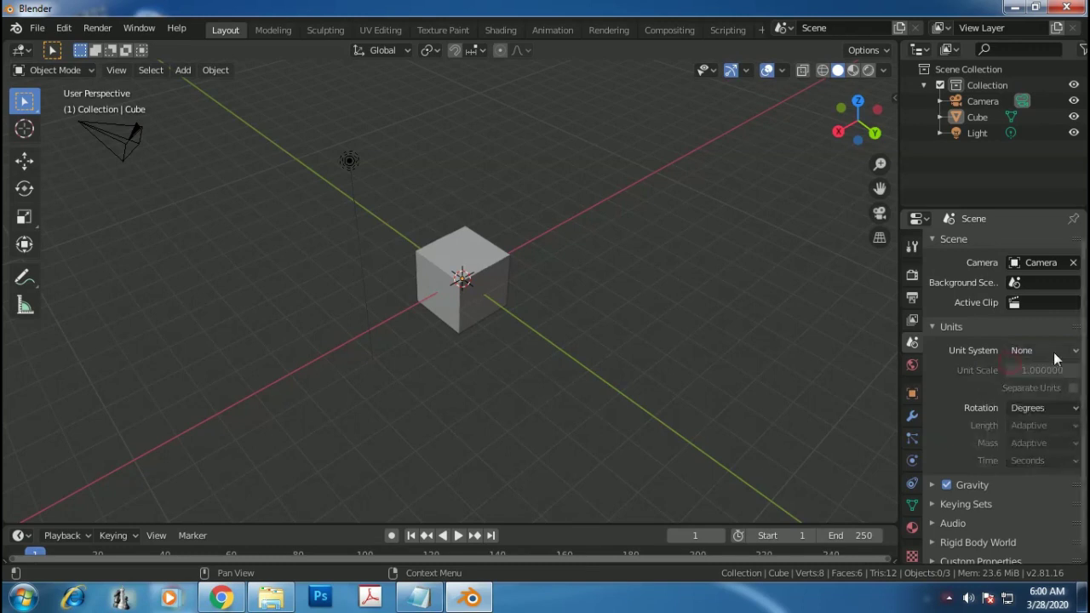
click(1053, 352)
click(1017, 405)
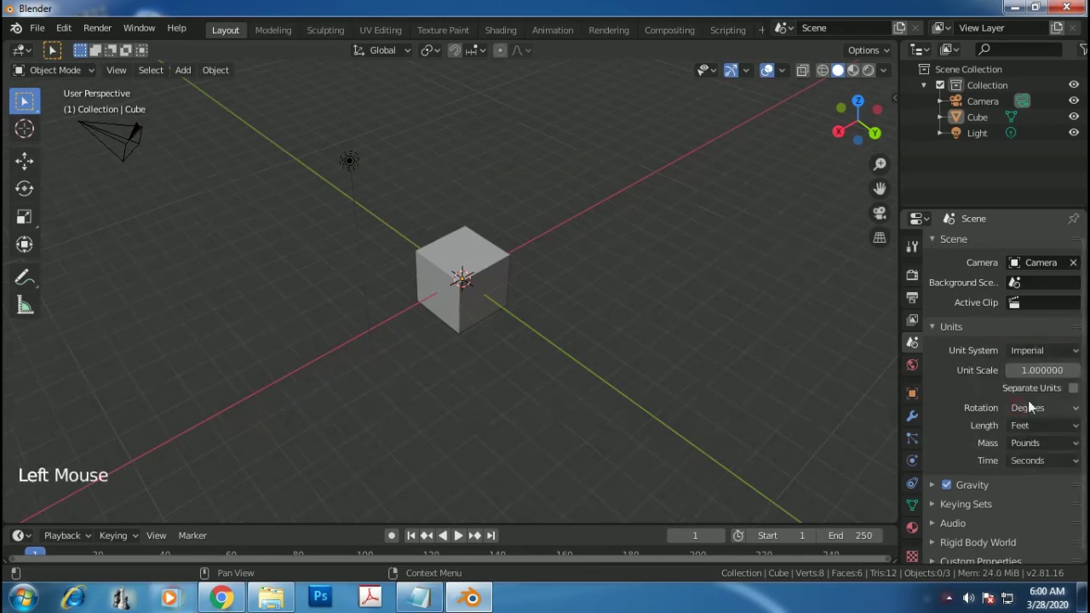
Set the scene's unit system to Metric
click(1069, 351)
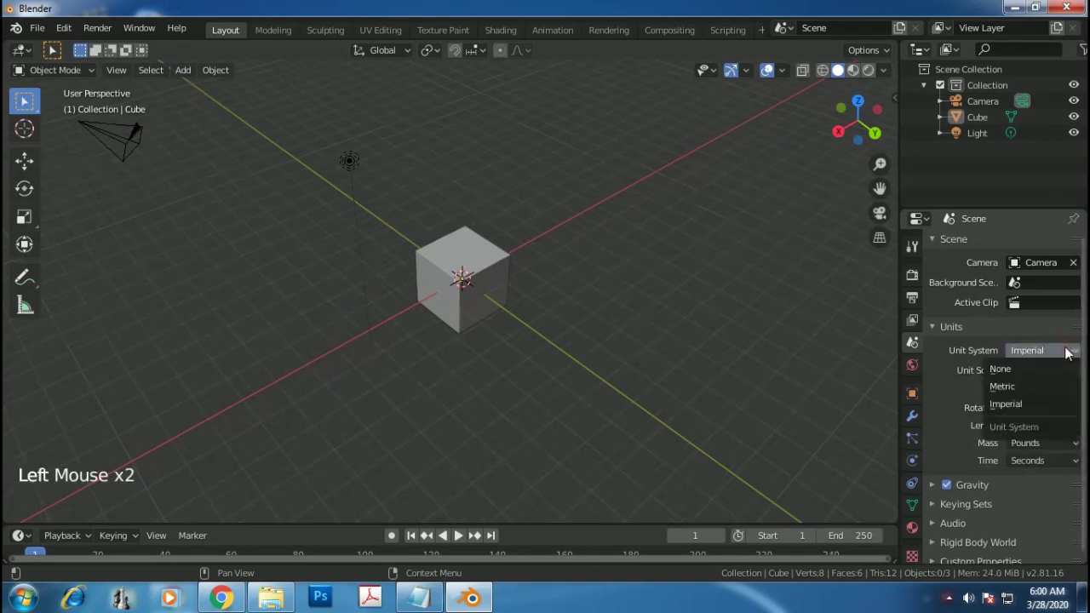
click(1008, 389)
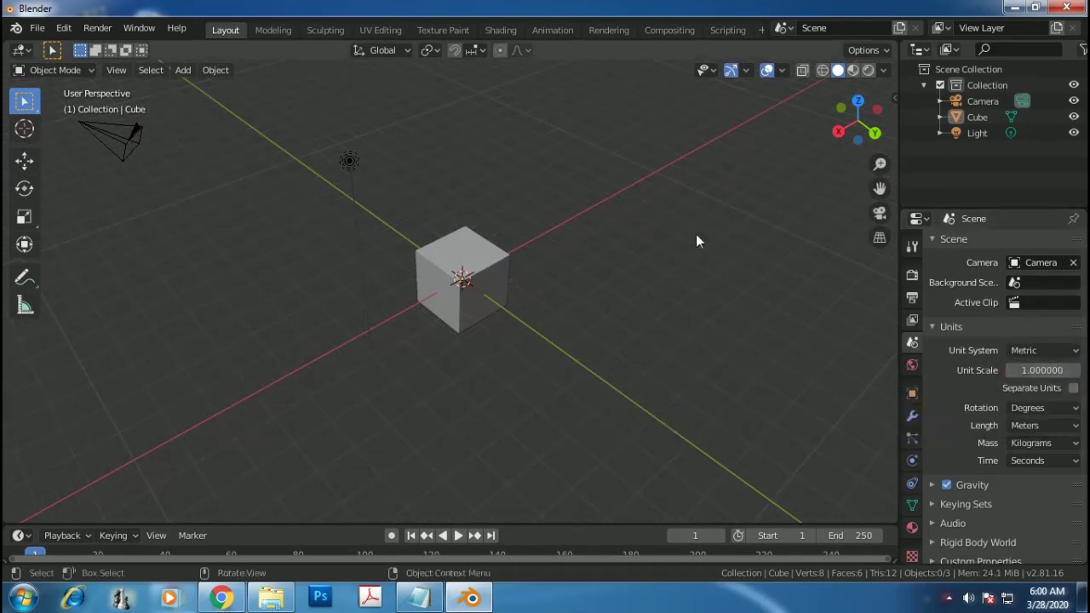
Orbit the perspective view around the cube to see it from another side
middle_drag(698, 238, 686, 301)
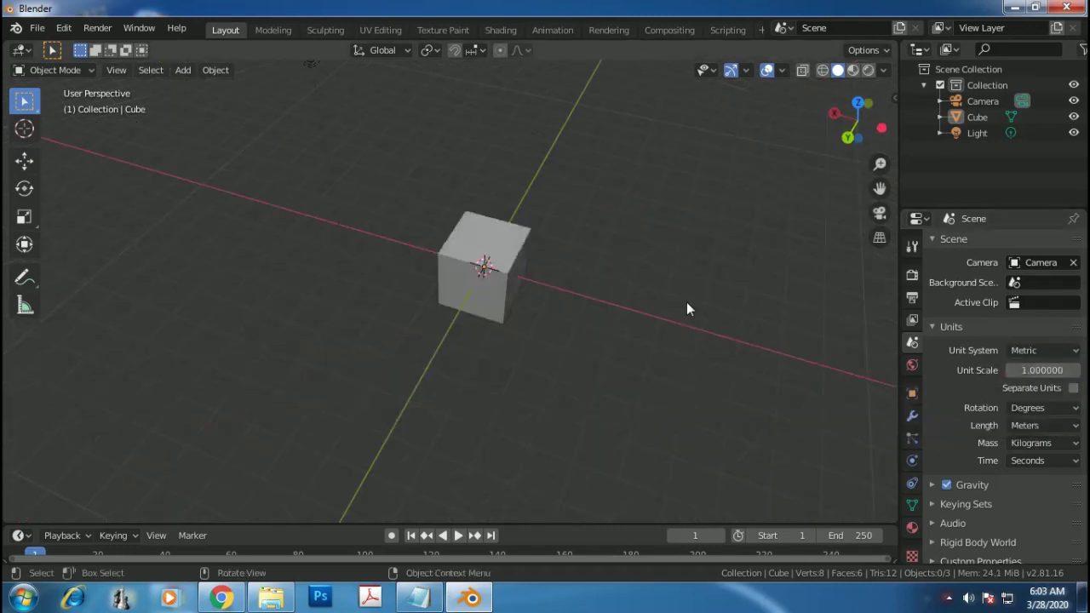